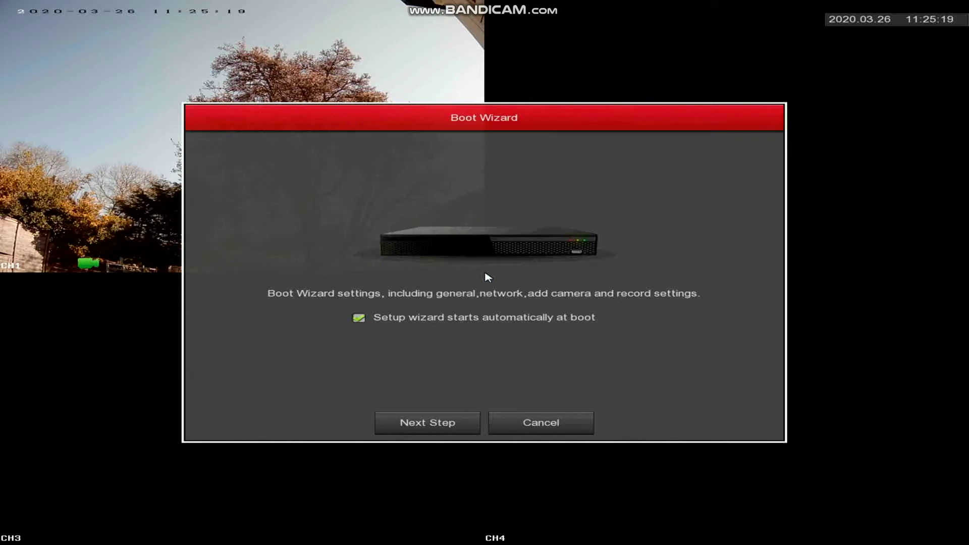
Uncheck 'Setup wizard starts automatically at boot' in the Boot Wizard
click(359, 318)
Go past the wizard's first page and log in as admin with the account password
click(444, 429)
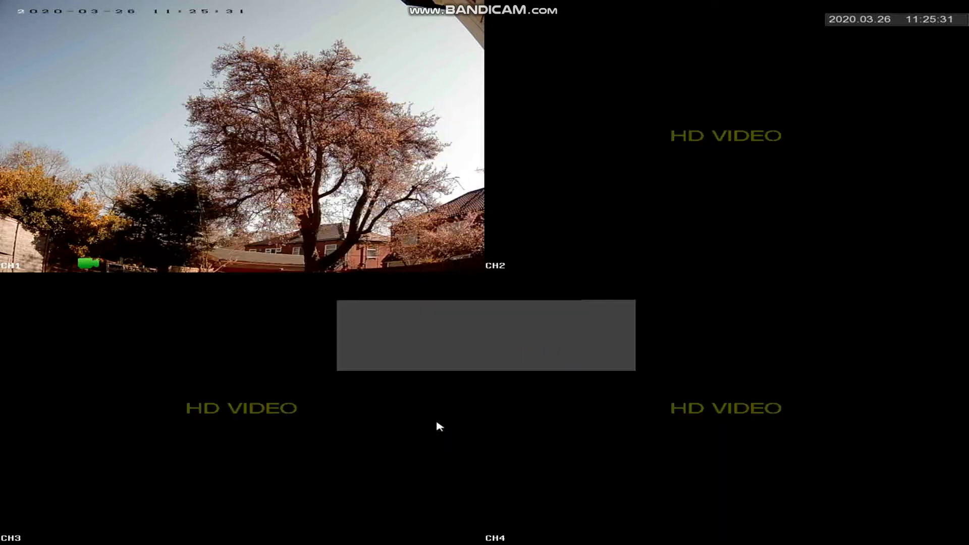
click(437, 259)
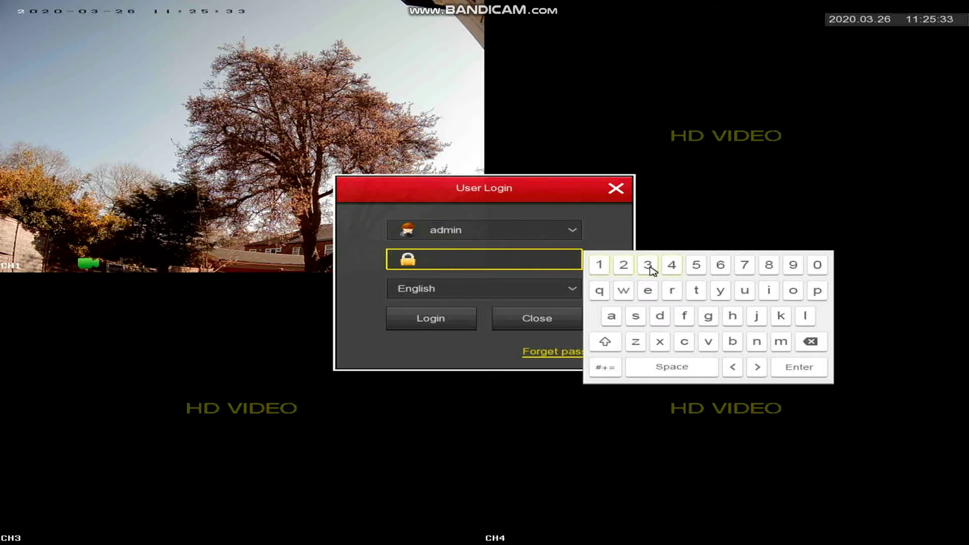
click(599, 264)
click(624, 266)
click(648, 265)
click(674, 266)
click(696, 266)
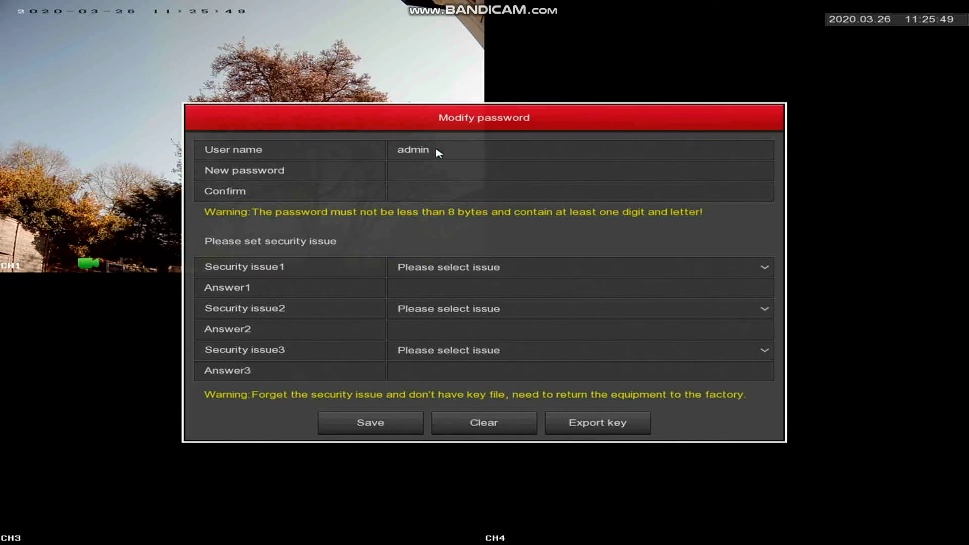
Enter an eight-character new admin password in the New password field
click(427, 167)
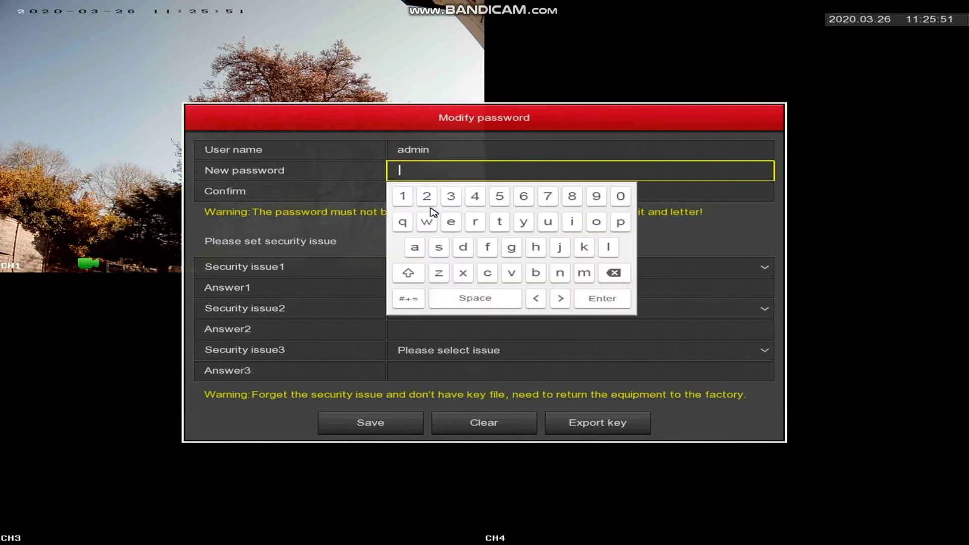
click(422, 247)
click(463, 248)
click(586, 274)
click(569, 221)
click(560, 274)
click(403, 197)
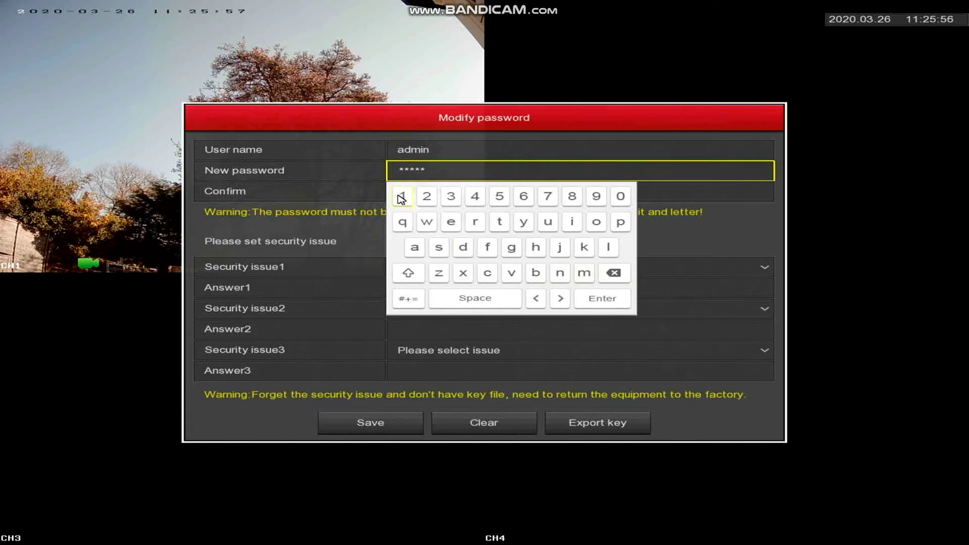
click(427, 197)
click(451, 197)
Re-enter the same eight-character password in the Confirm field
click(692, 195)
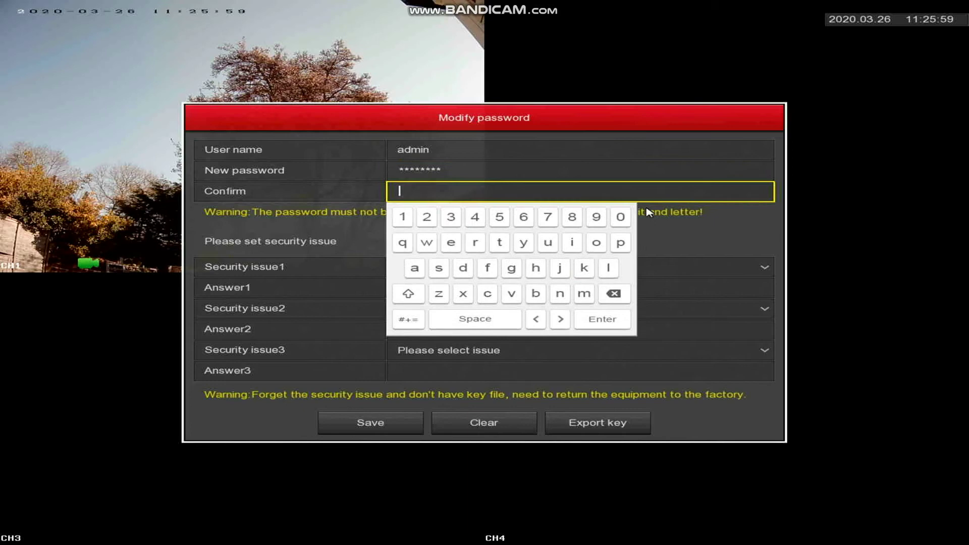
click(415, 268)
click(463, 268)
click(583, 295)
click(572, 243)
click(560, 293)
click(403, 218)
click(427, 217)
click(451, 217)
click(602, 319)
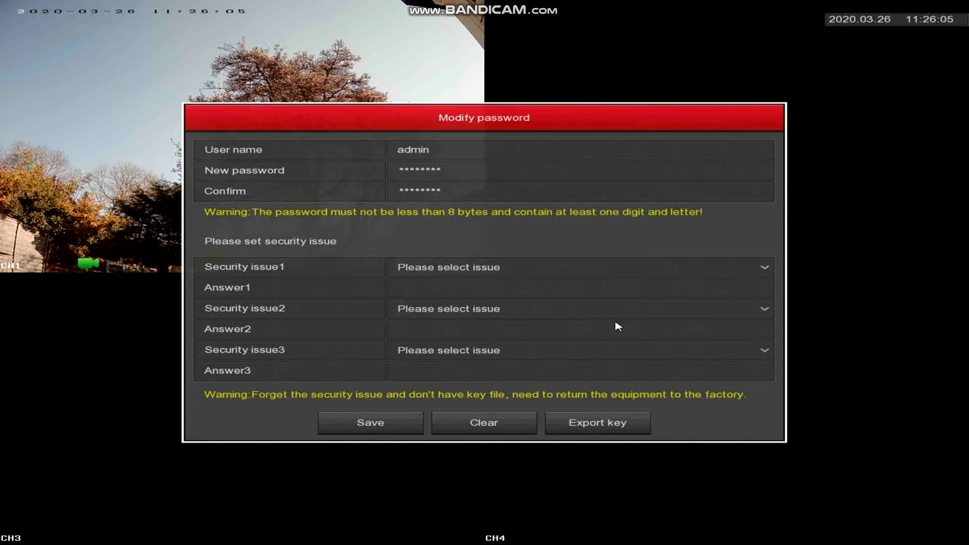
Set the first security question to 'What is your job number?' with answer 123
click(476, 272)
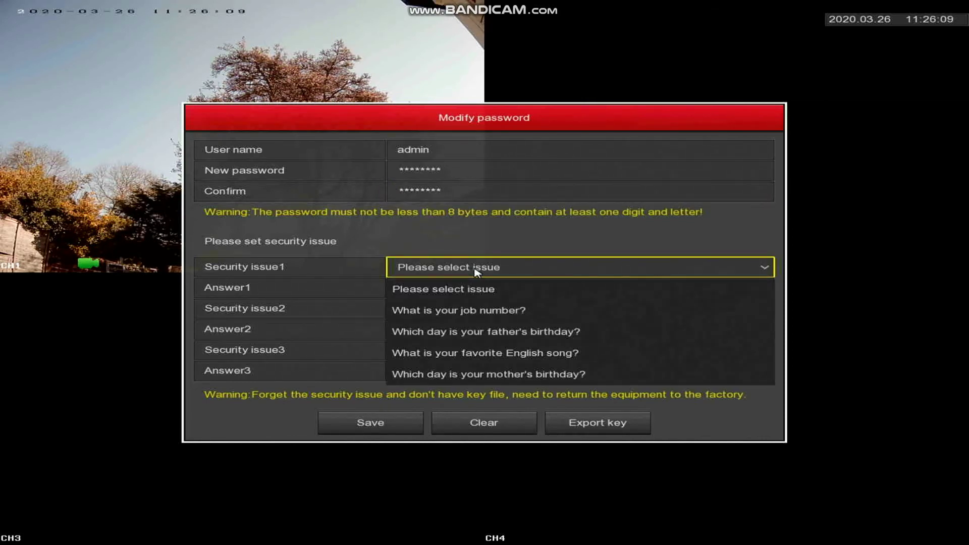
click(477, 310)
click(458, 291)
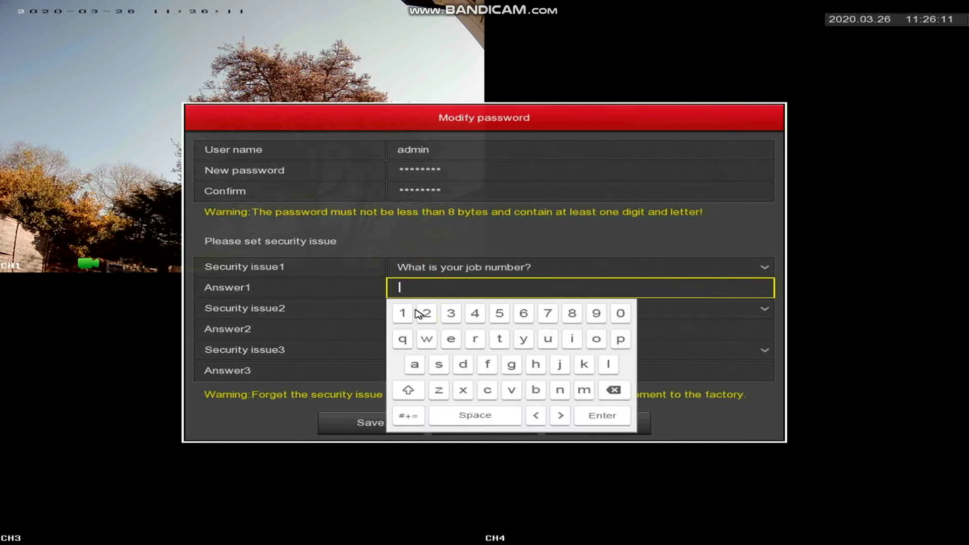
click(404, 313)
click(427, 314)
click(452, 314)
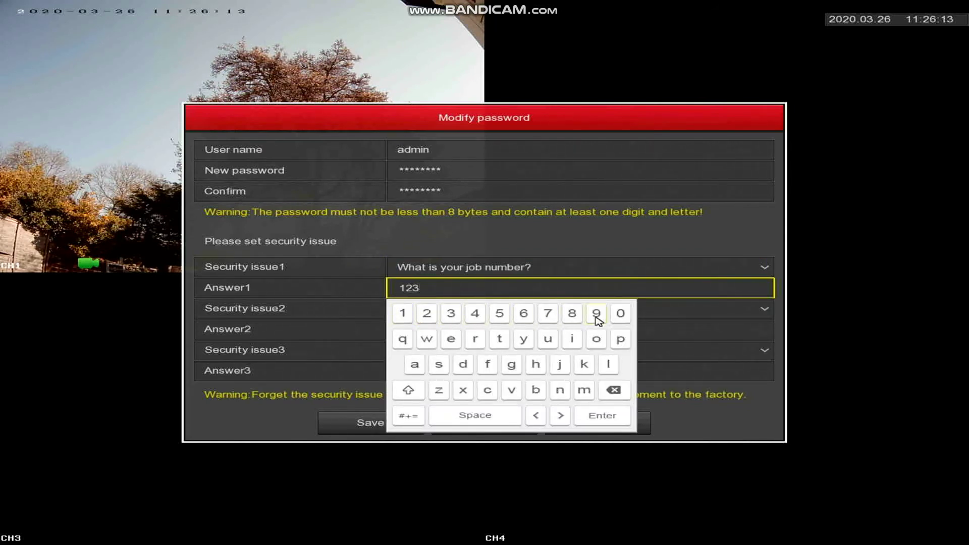
click(667, 316)
click(439, 350)
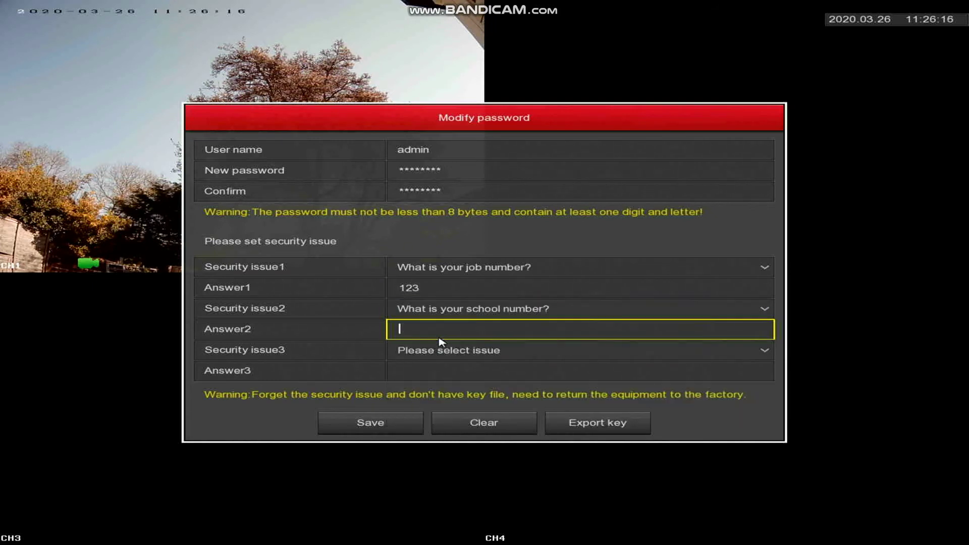
click(446, 334)
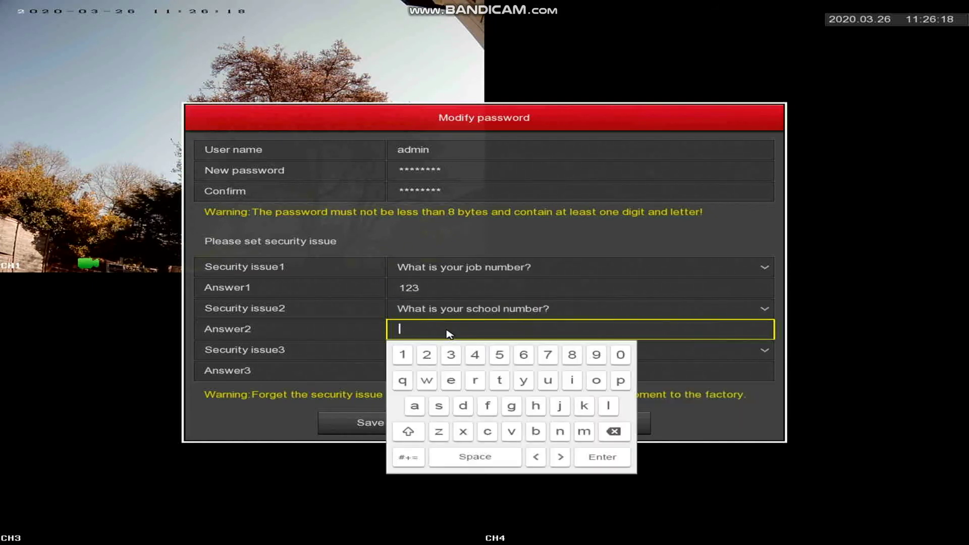
click(476, 354)
click(499, 355)
click(521, 358)
Set the third security question to 'What is your most popular mailbox?' with answer 789
click(689, 354)
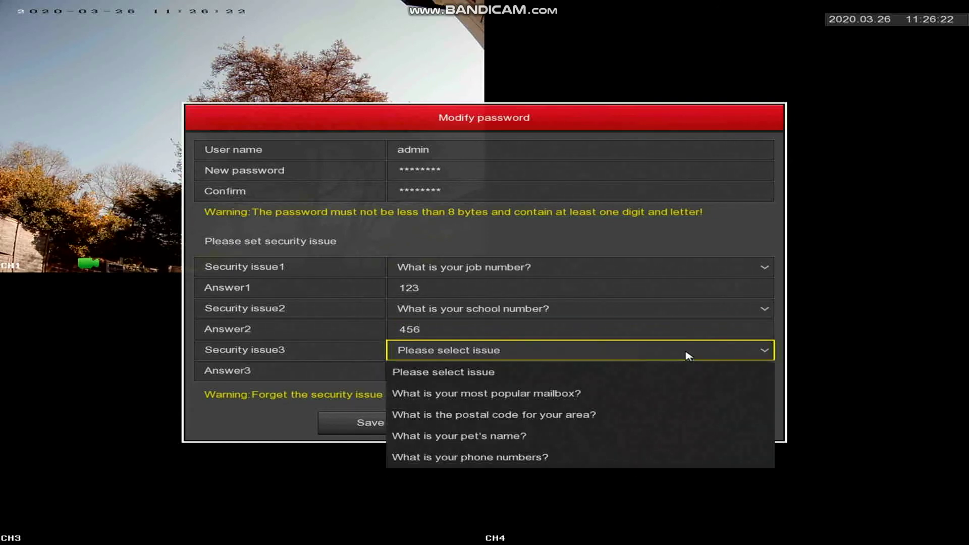
click(447, 393)
click(446, 377)
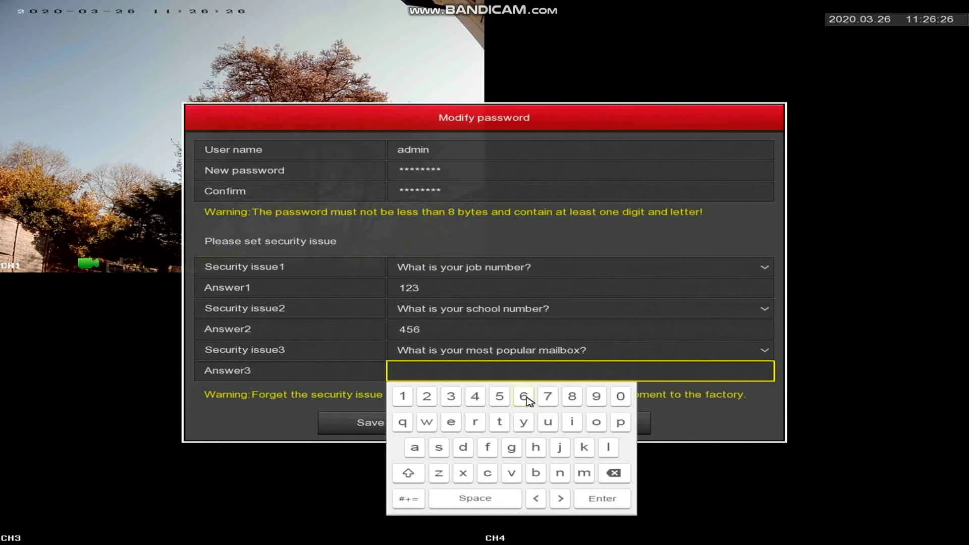
click(547, 397)
click(572, 397)
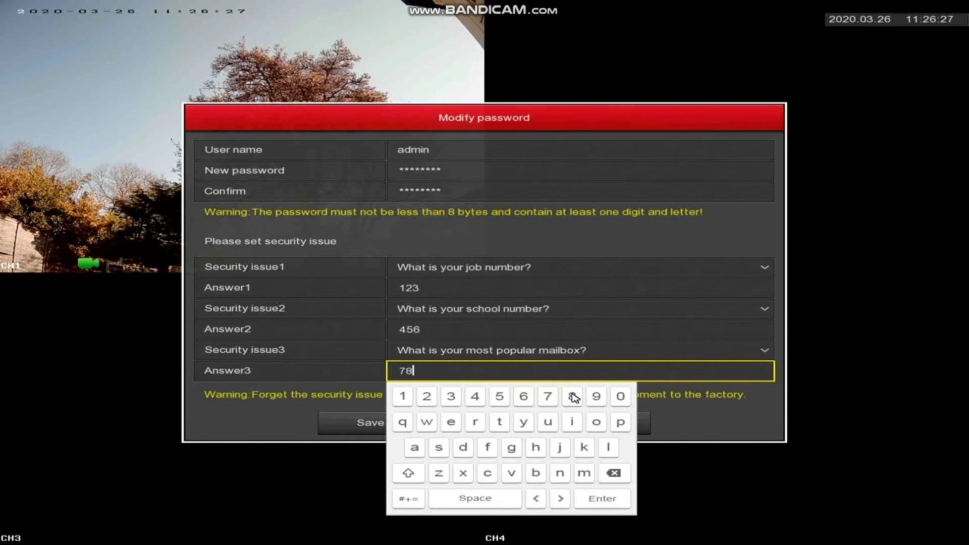
click(598, 397)
click(601, 500)
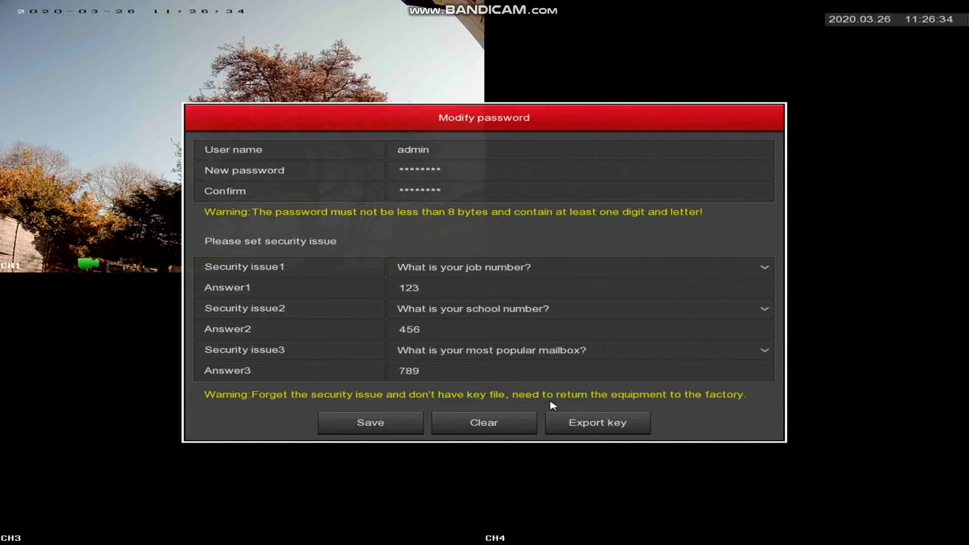
Save the new password and security answers, export the recovery key, and acknowledge success
click(365, 422)
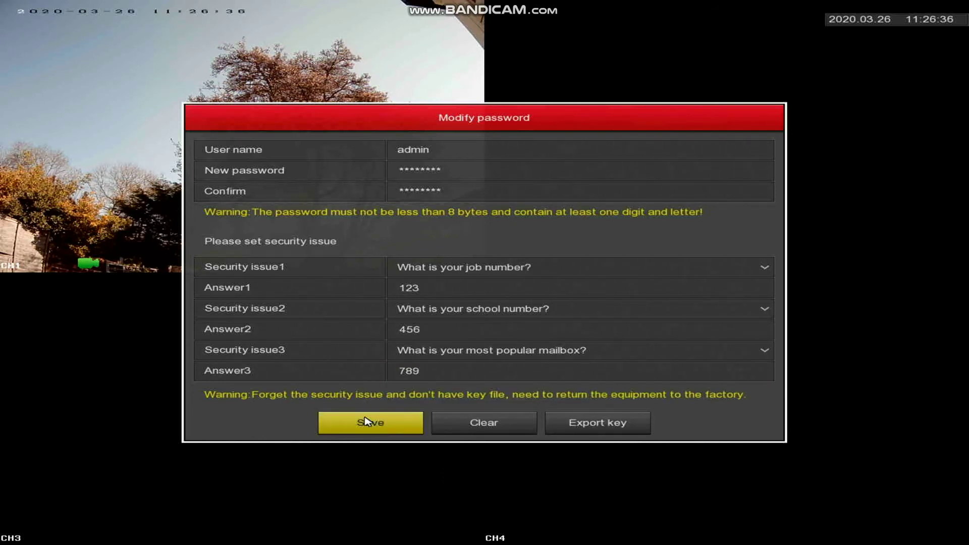
click(569, 424)
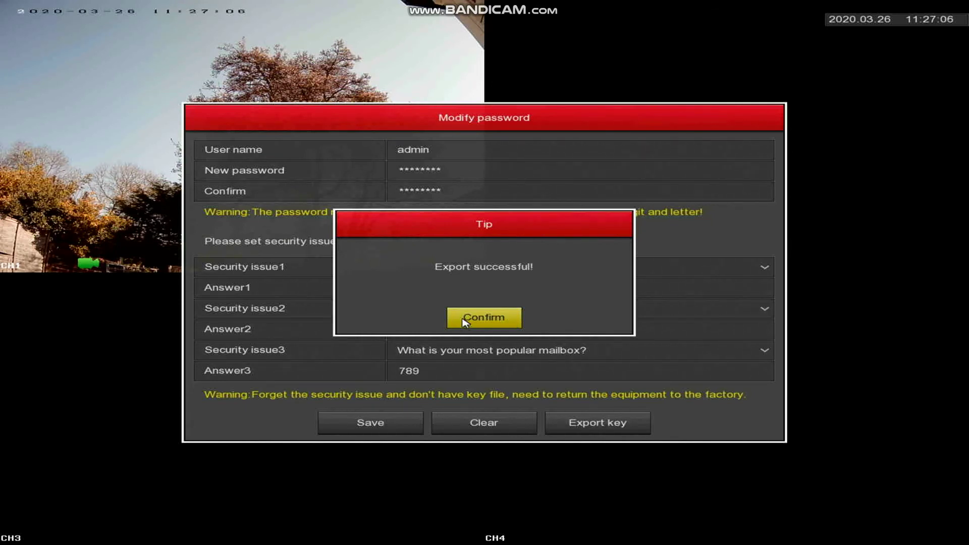
click(492, 319)
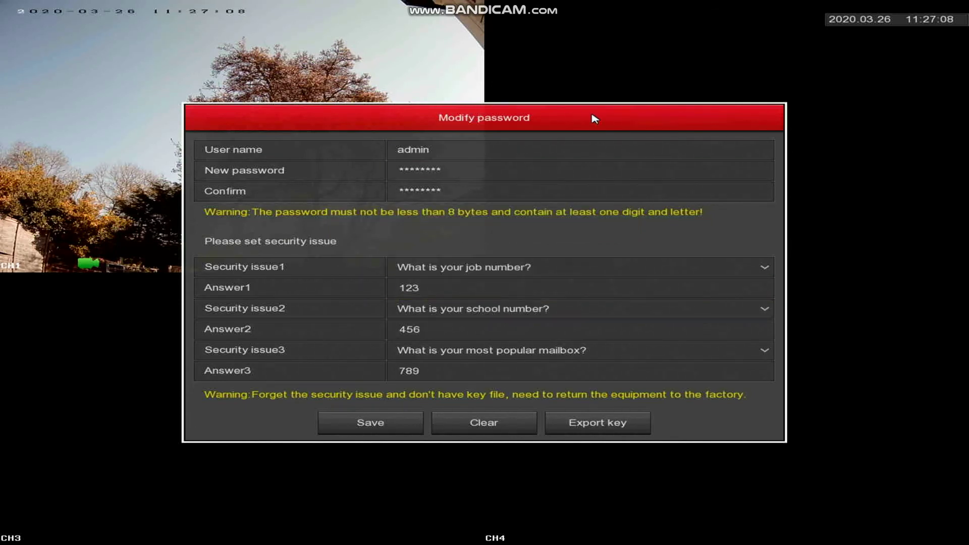
Leave Modify password to reach General device settings: English, PAL, 10-minute standby, name XVR
right_click(561, 124)
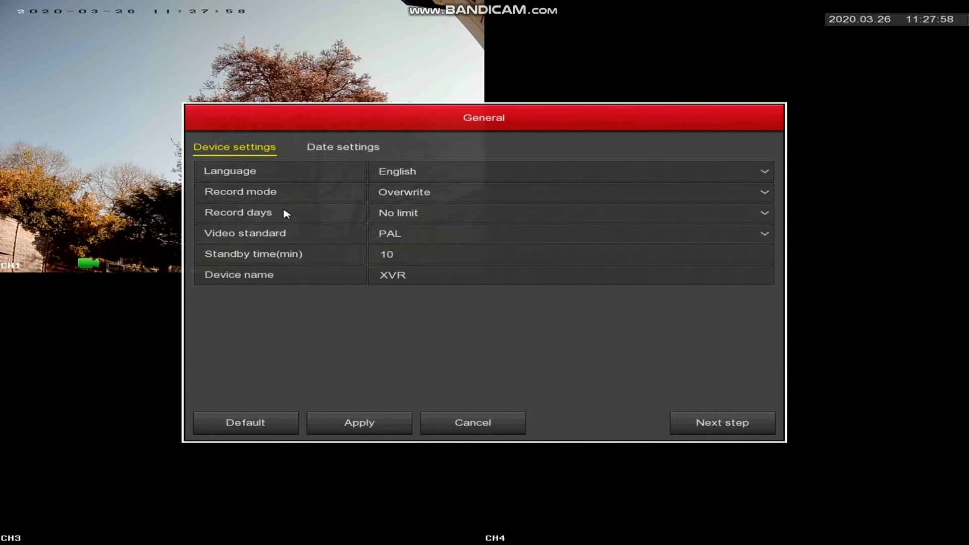
Show the Date settings tab: manual date/time, Year Month Day, 24 hours, GMT+00:00
click(348, 148)
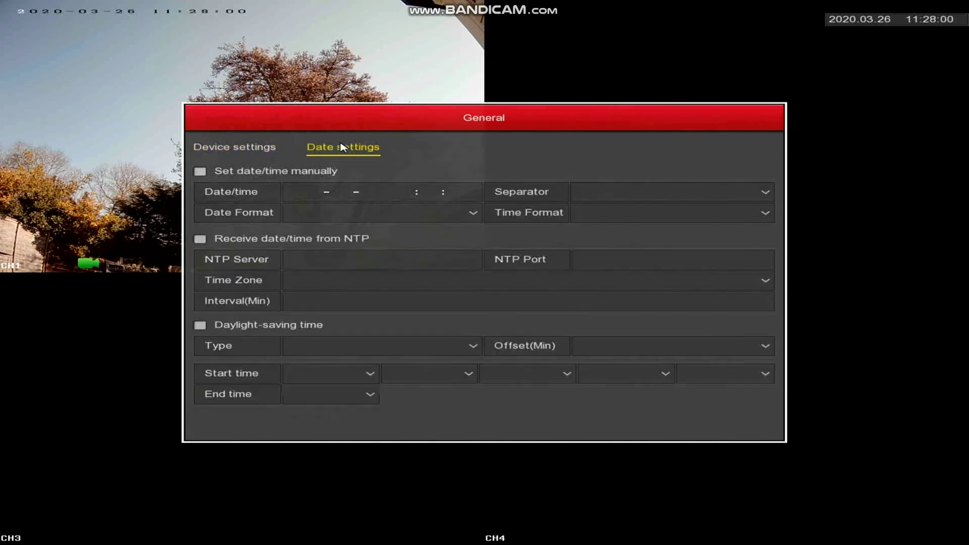